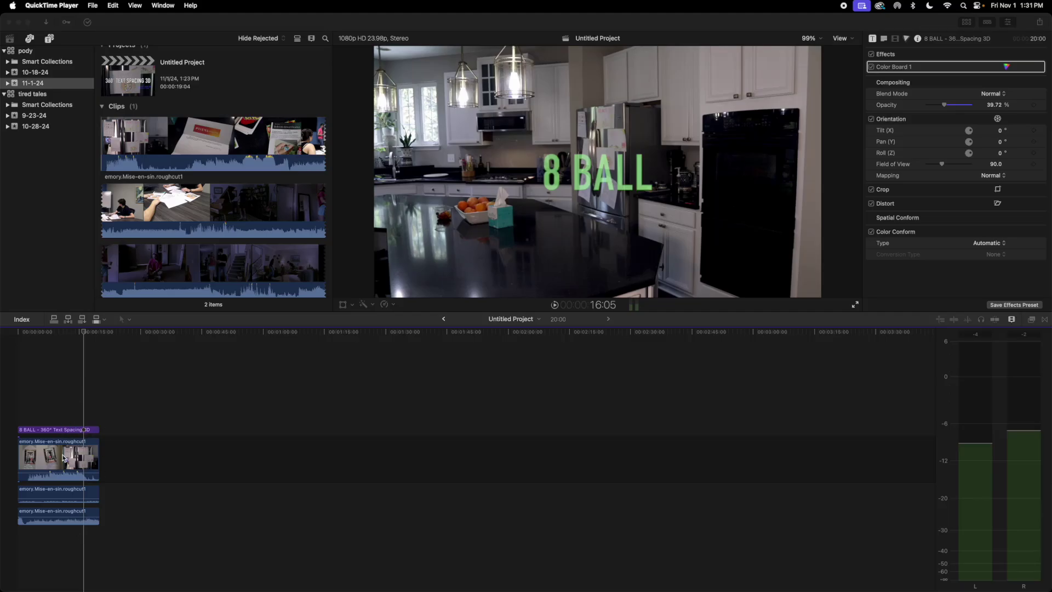
Lengthen the video and first audio clips, then drag both back to their original ends
drag(98, 457, 185, 457)
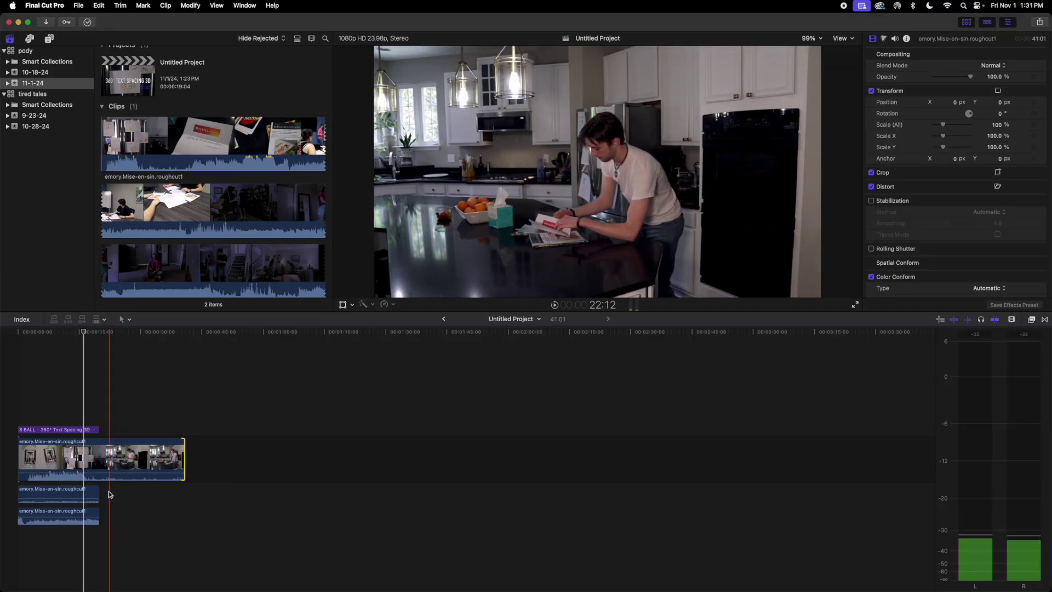
drag(98, 492, 218, 491)
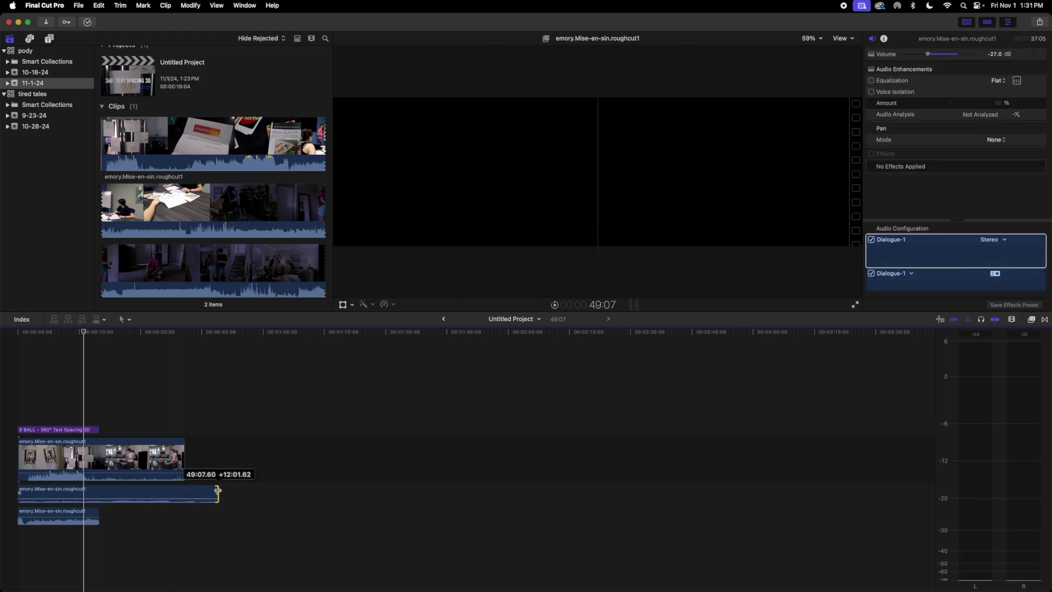
drag(218, 491, 103, 493)
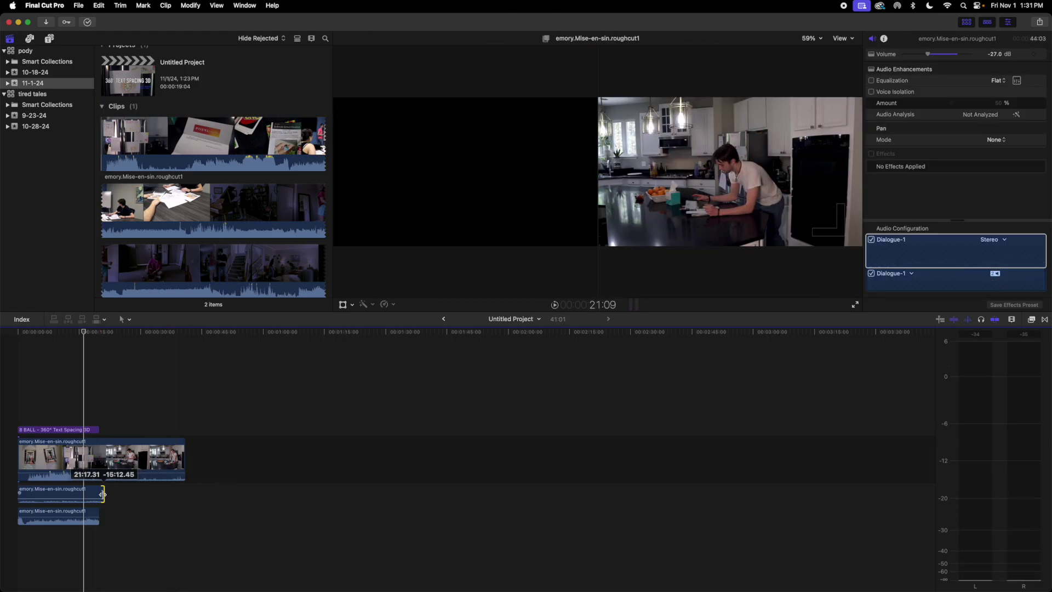
drag(185, 458, 99, 457)
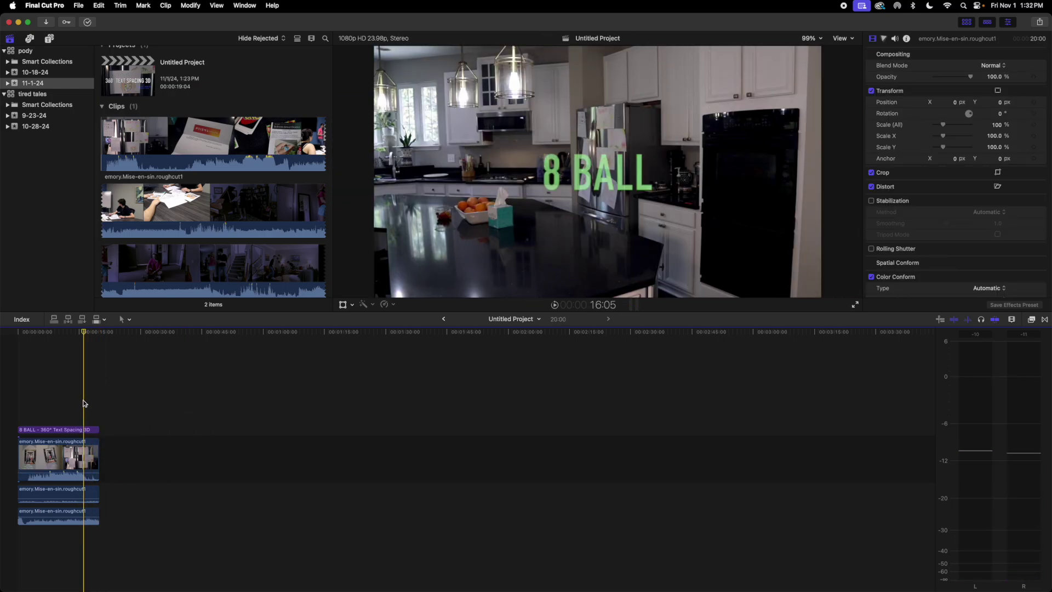
Set the duration of all four selected clips to 40:00, then deselect them
drag(83, 403, 121, 515)
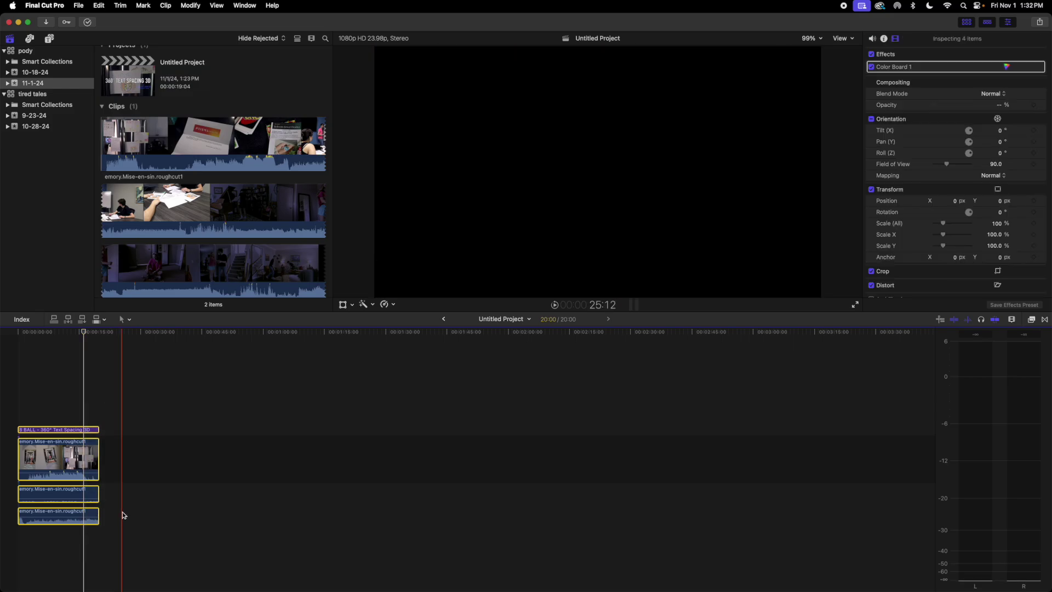
key(ctrl+d)
text(40:00)
key(Return)
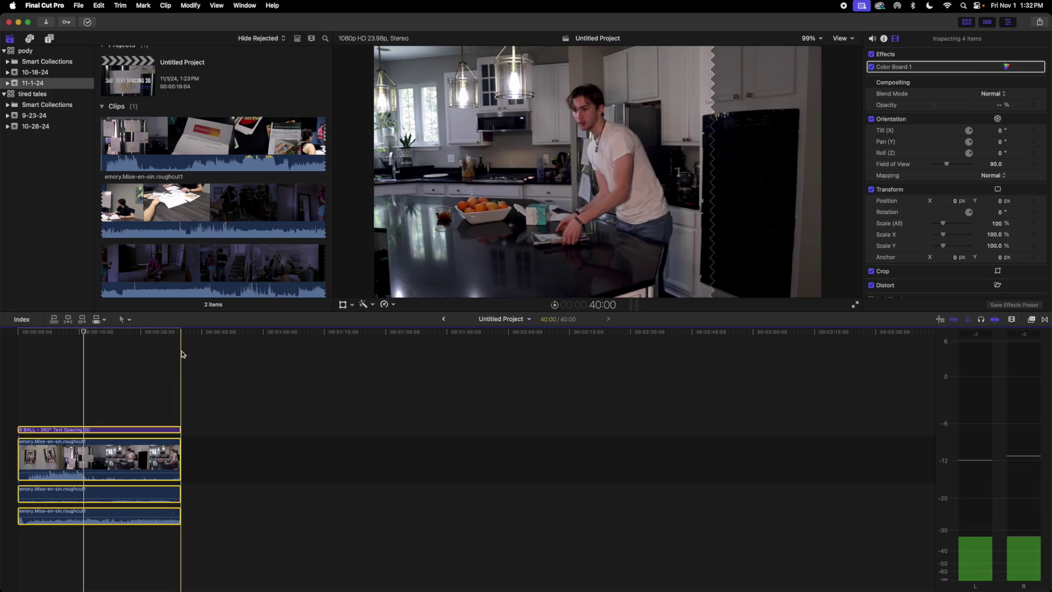
click(134, 344)
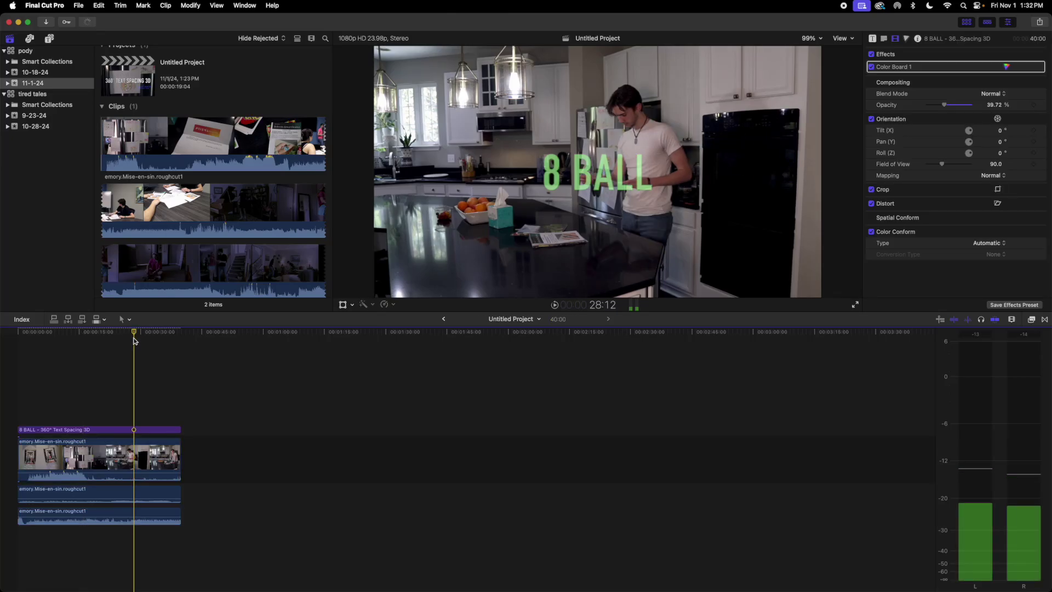
With all four clips selected, trim their ends to the playhead at 21:14 (Option+])
drag(154, 409, 179, 566)
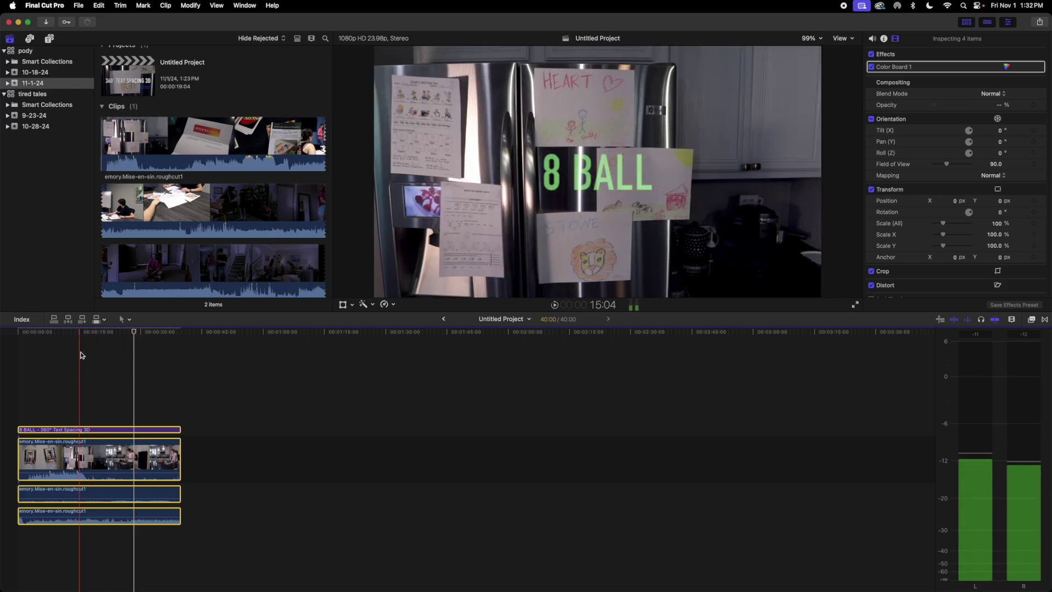
drag(135, 334, 105, 331)
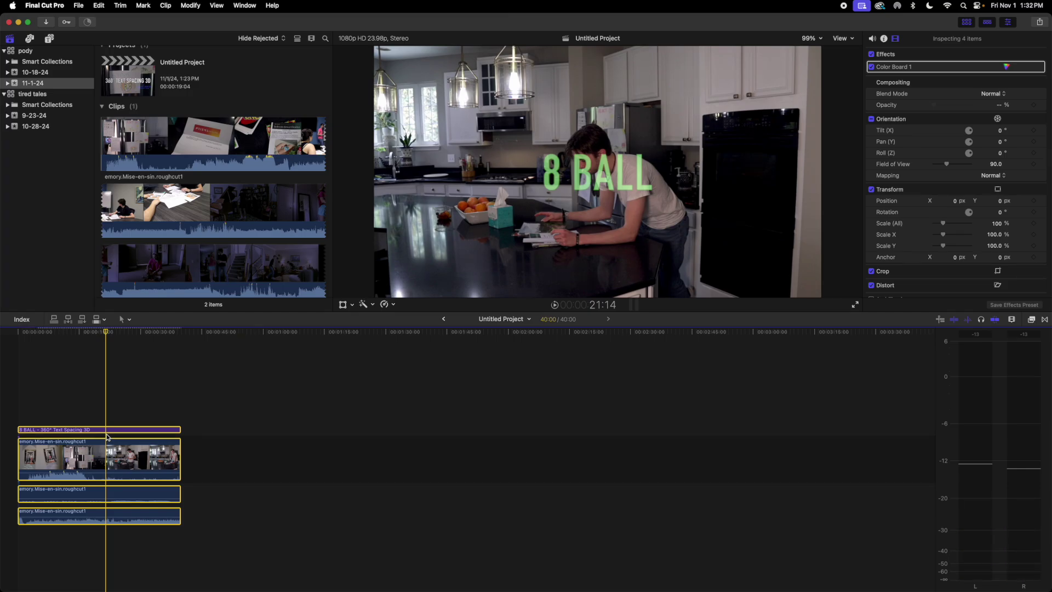
key(alt+bracketright)
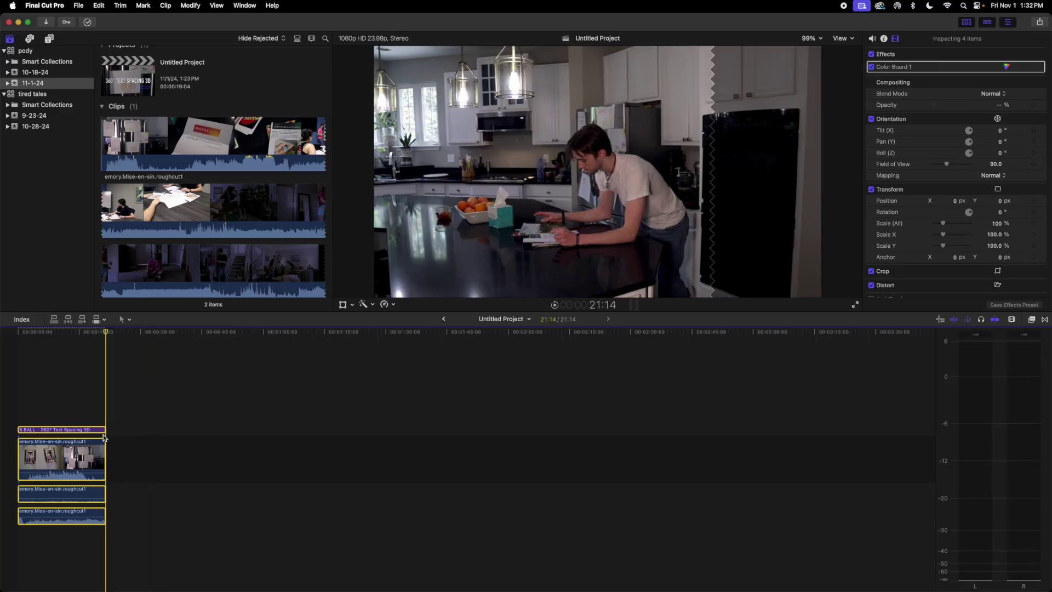